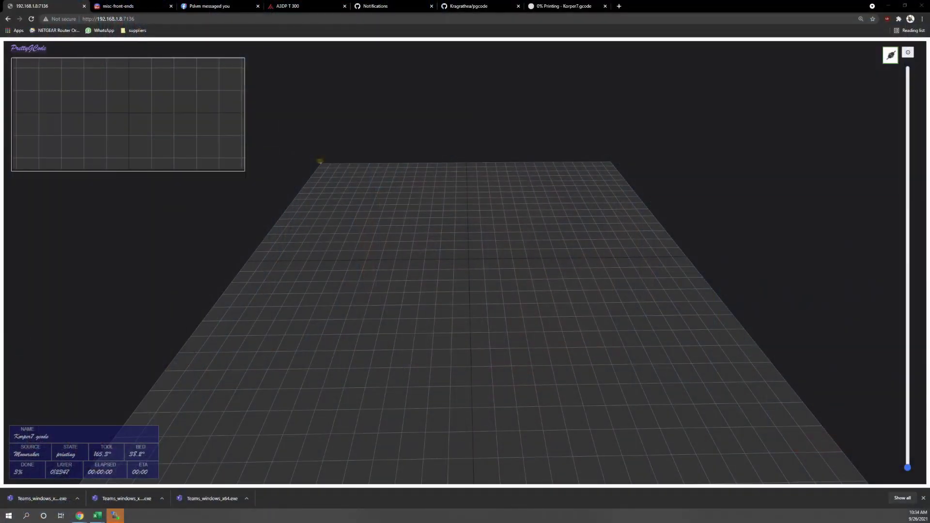
# - Compare the PrettyGCode bed view with the printer dashboard, then orbit the 3D bed view
pyautogui.click(536, 7)
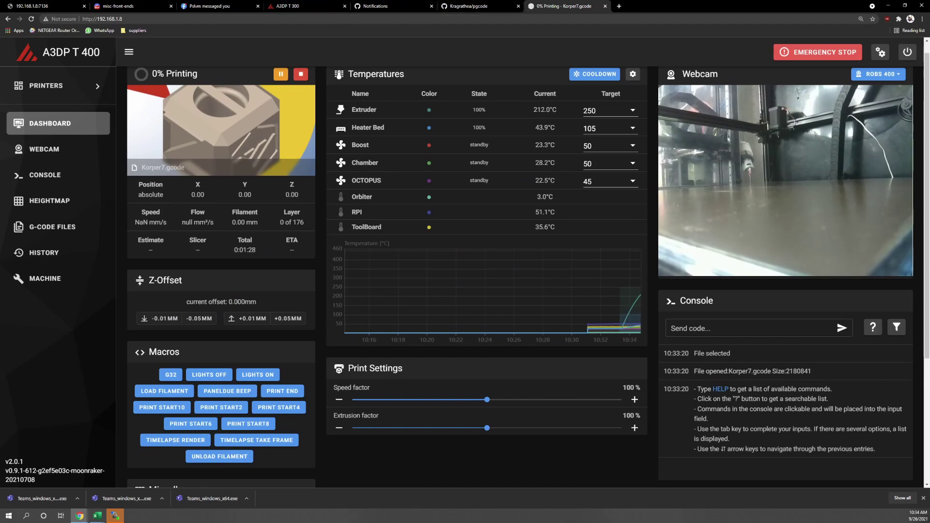
pyautogui.click(55, 8)
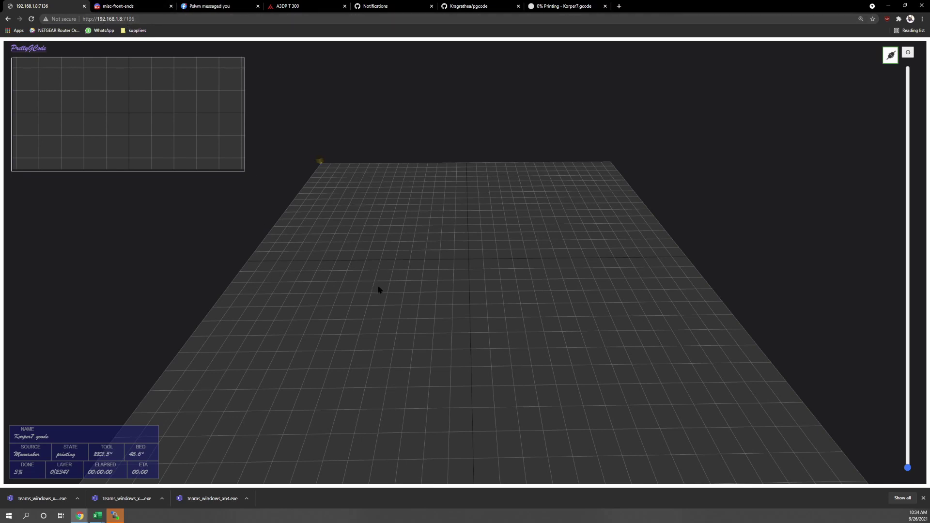
pyautogui.moveTo(378, 291); pyautogui.dragTo(280, 289)
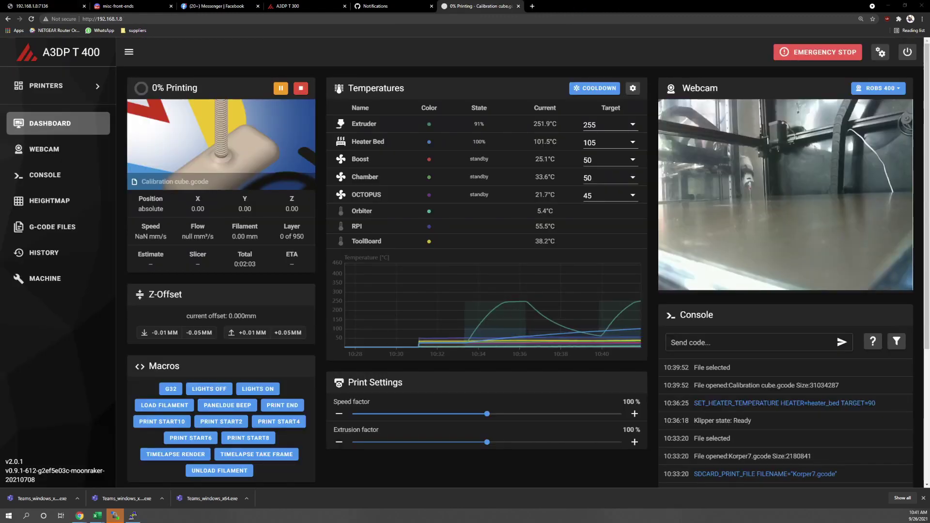
pyautogui.click(7, 517)
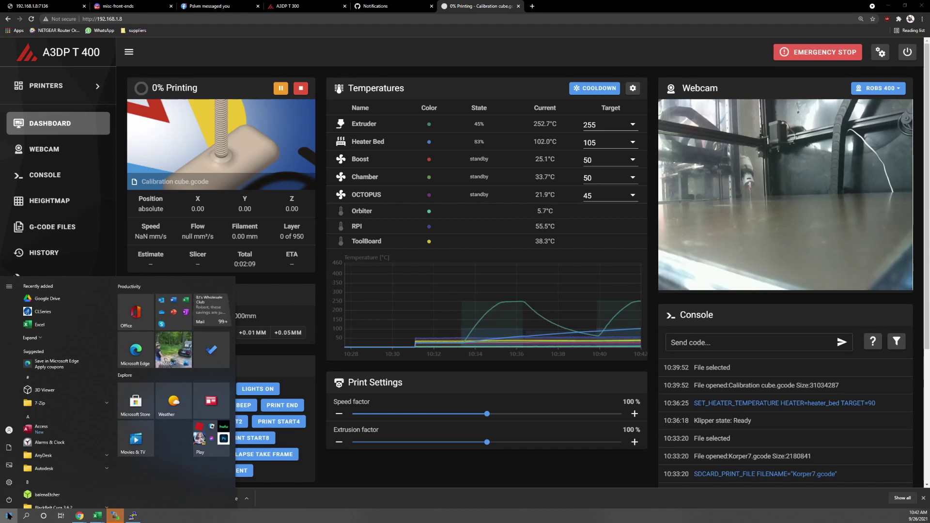
pyautogui.write('co')
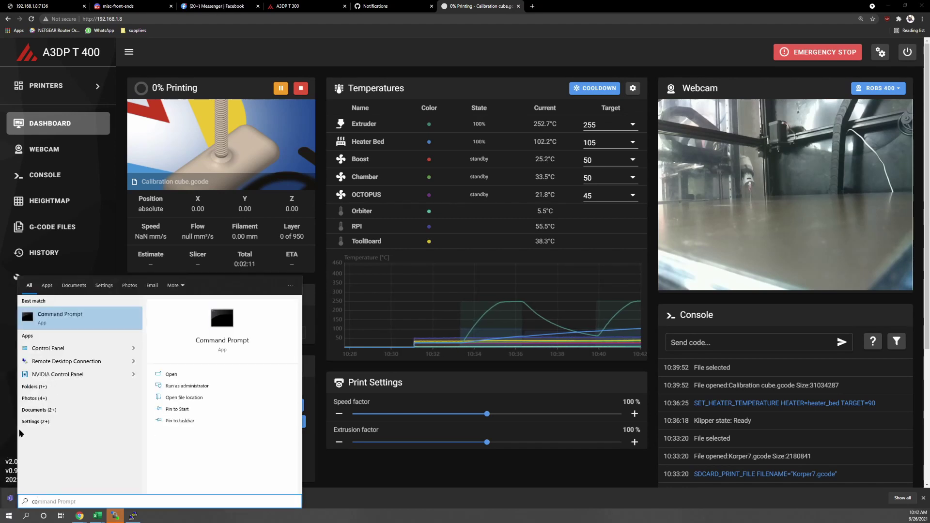
pyautogui.click(82, 324)
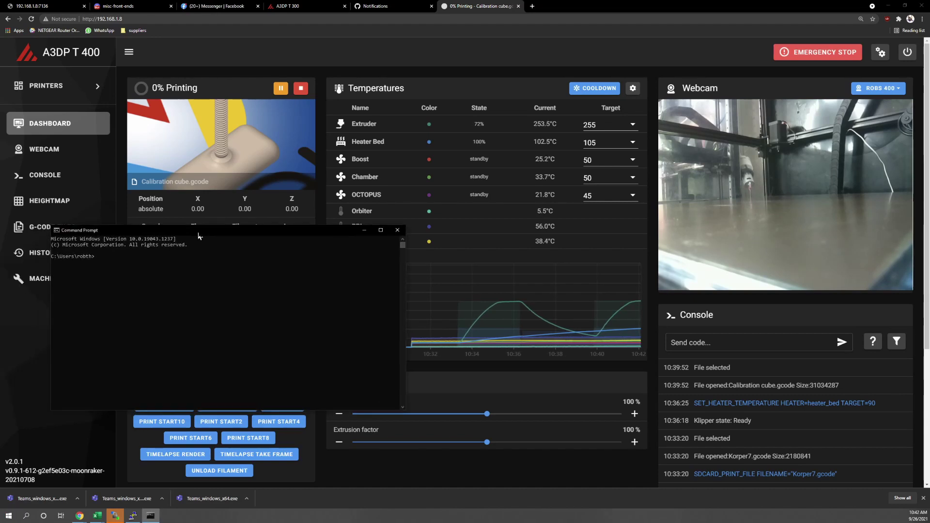
pyautogui.write('ssh')
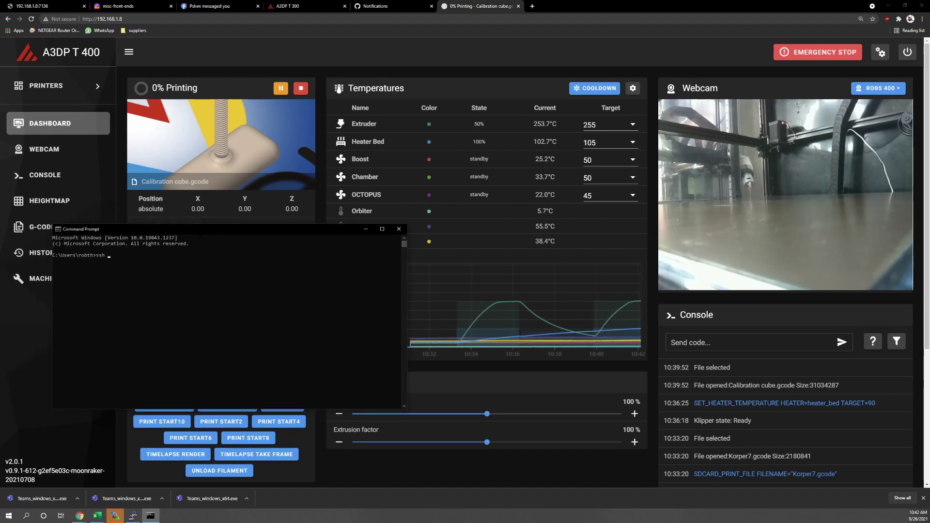
pyautogui.write(' pi@')
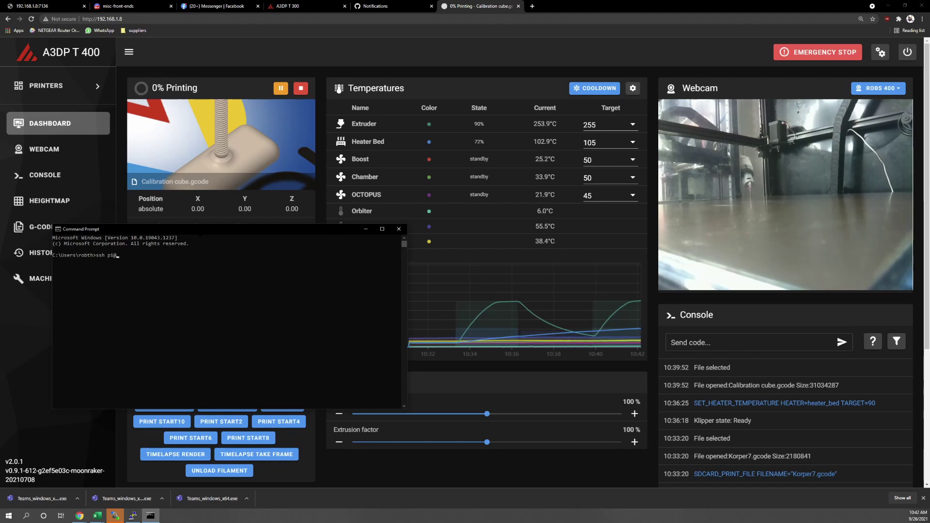
pyautogui.write('a3dp.1')
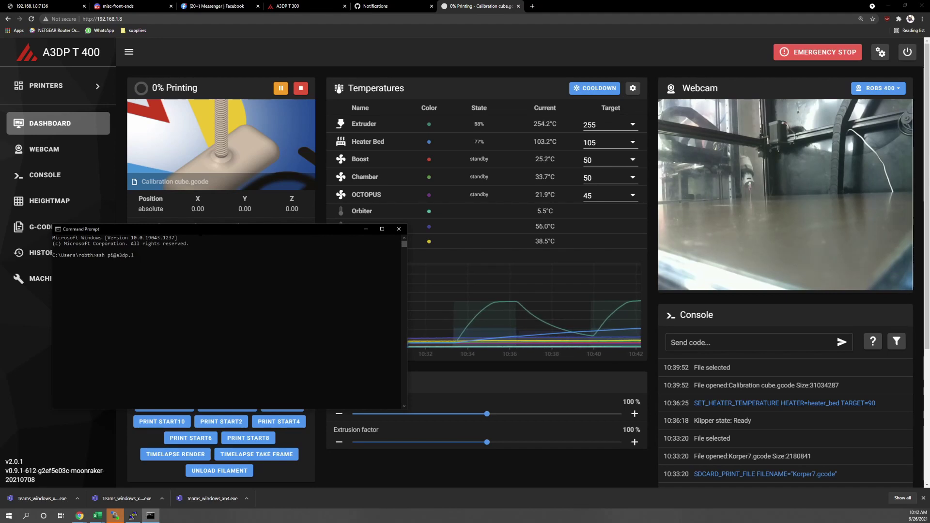
pyautogui.press('BackSpace')
pyautogui.press('BackSpace')
pyautogui.press('BackSpace')
pyautogui.press('BackSpace')
pyautogui.press('BackSpace')
pyautogui.press('BackSpace')
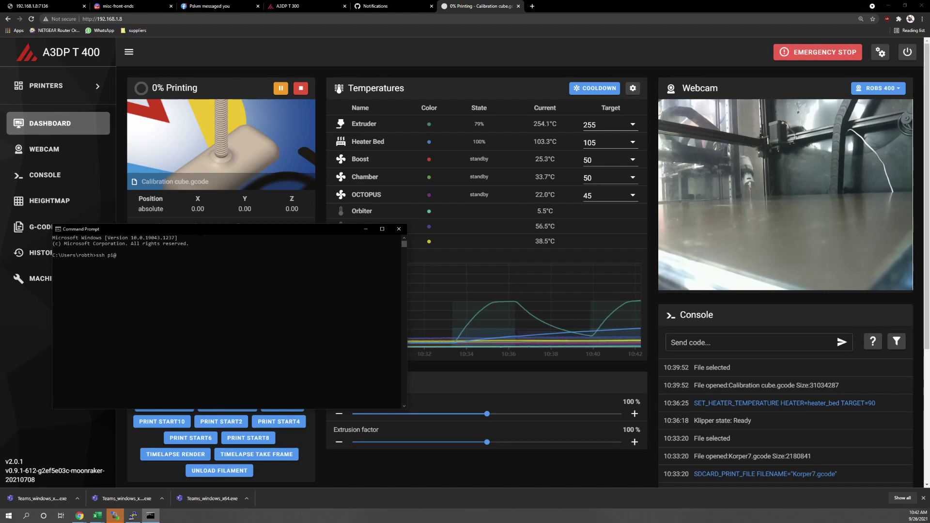
pyautogui.write('192.')
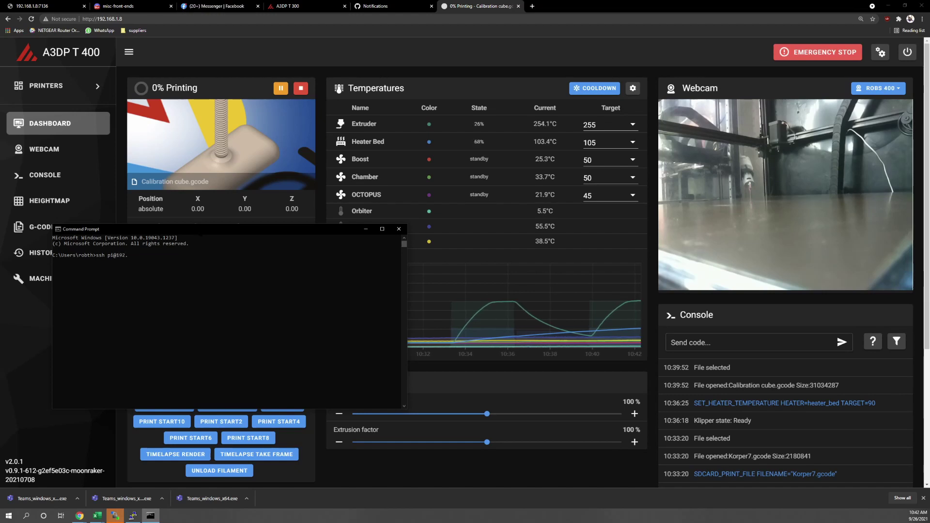
pyautogui.write('168.1.3')
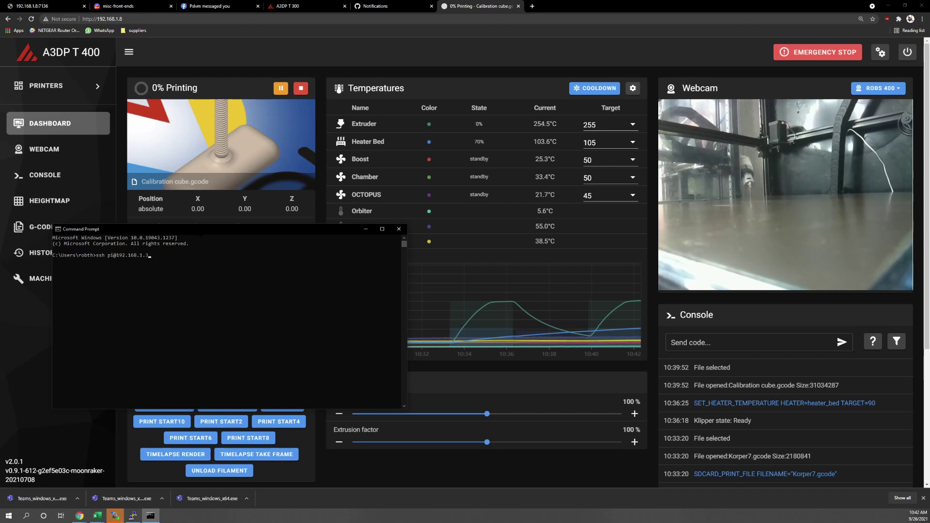
pyautogui.write('5')
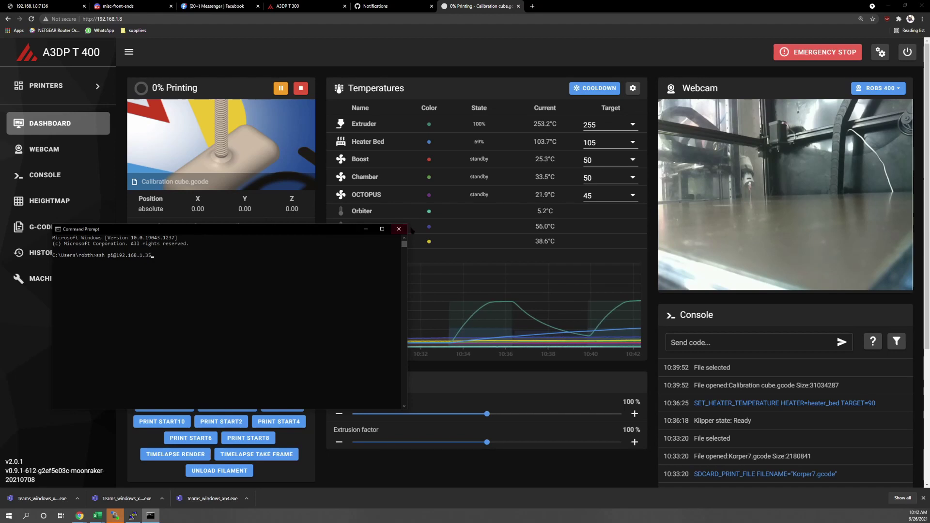
# - Close Command Prompt and launch PuTTY from a Start menu search for 'pu'
pyautogui.click(399, 229)
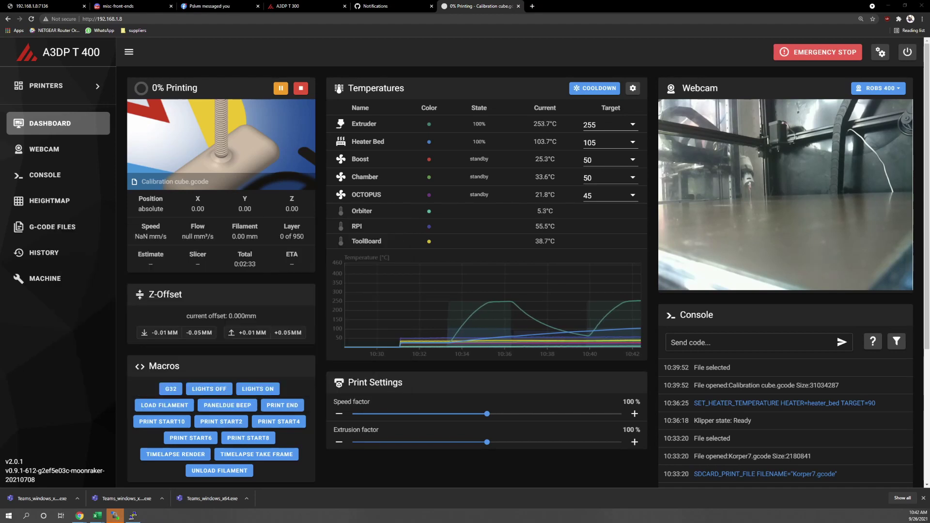
pyautogui.click(9, 515)
pyautogui.write('putt')
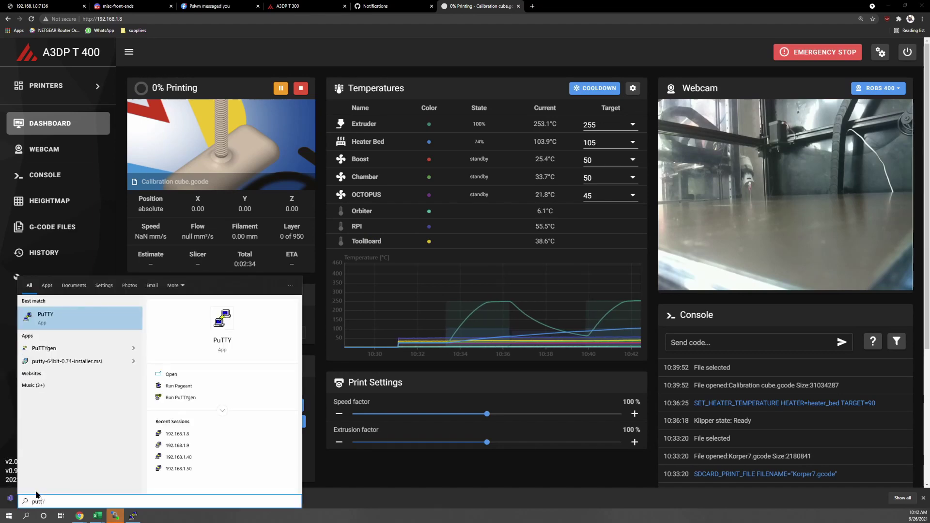
pyautogui.press('Return')
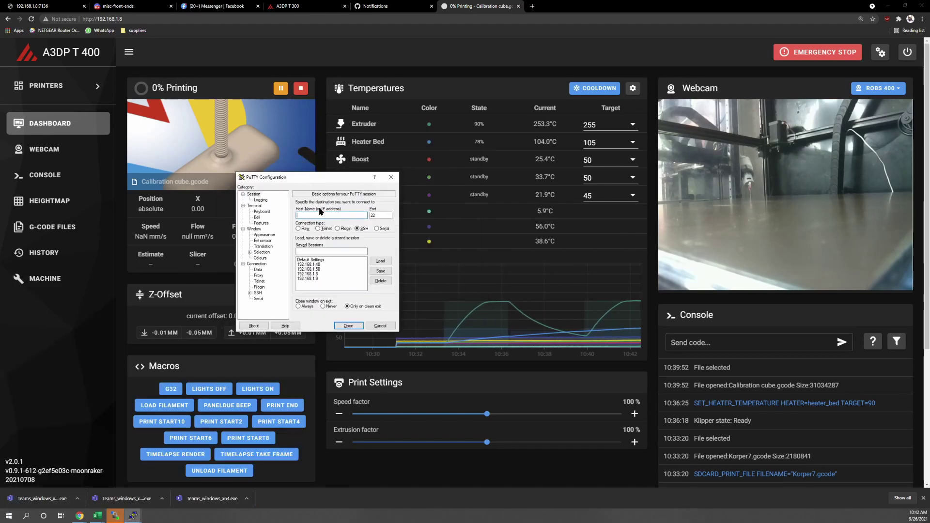
# - Connect PuTTY to host 192.168.1.35
pyautogui.write('192')
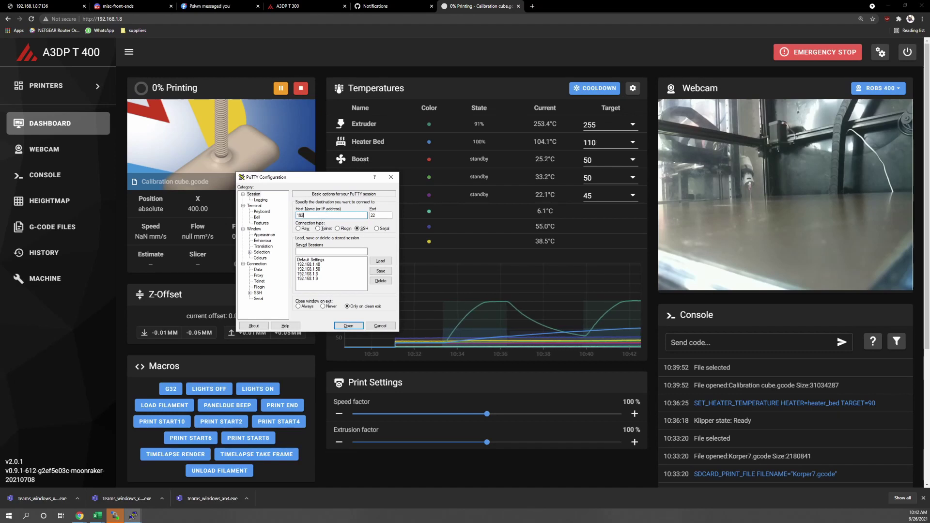
pyautogui.write('.1668.')
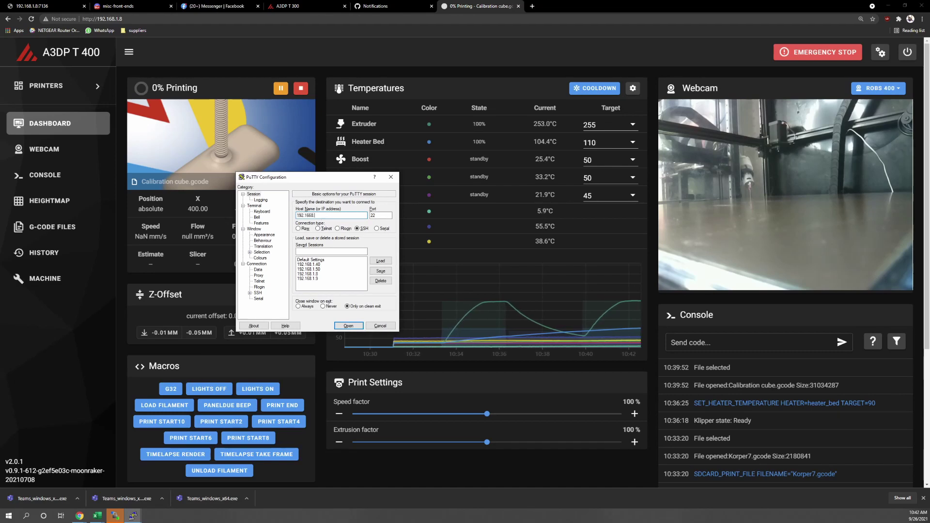
pyautogui.press('BackSpace')
pyautogui.press('BackSpace')
pyautogui.press('BackSpace')
pyautogui.write('8.')
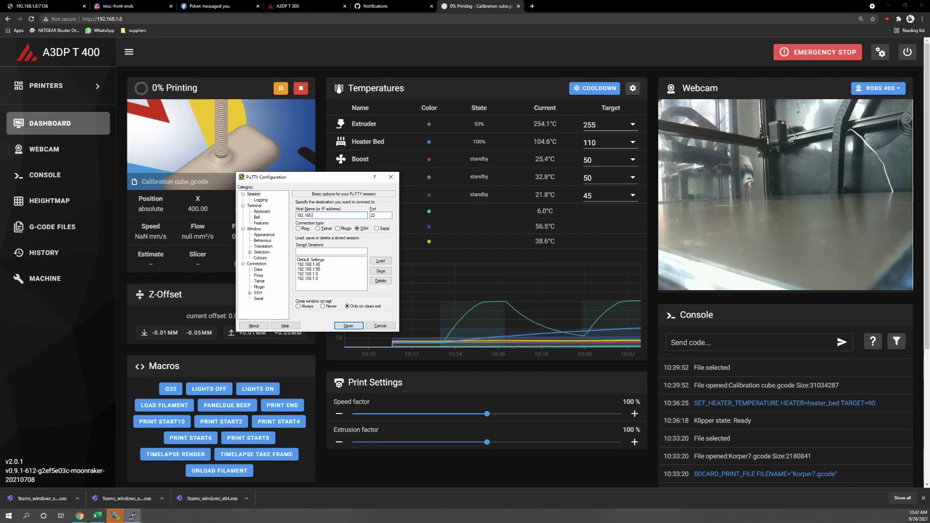
pyautogui.write('1.354')
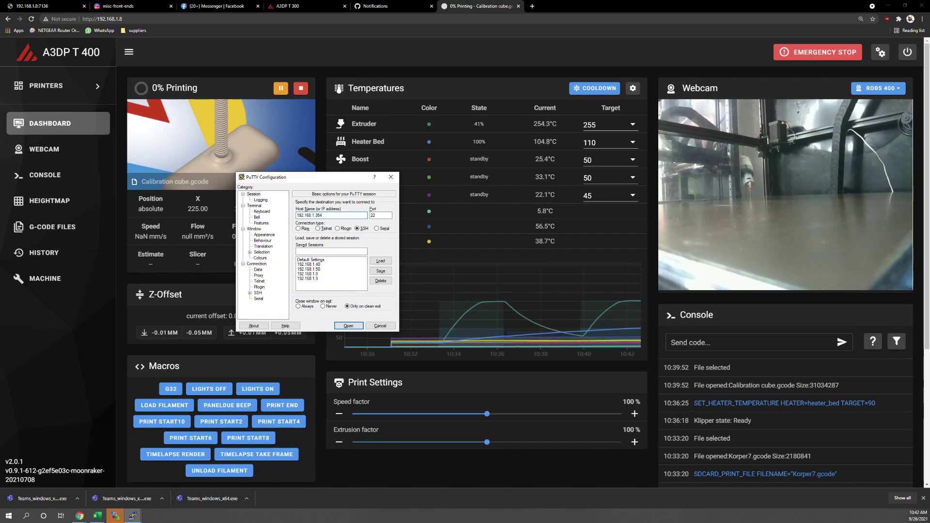
pyautogui.press('Return')
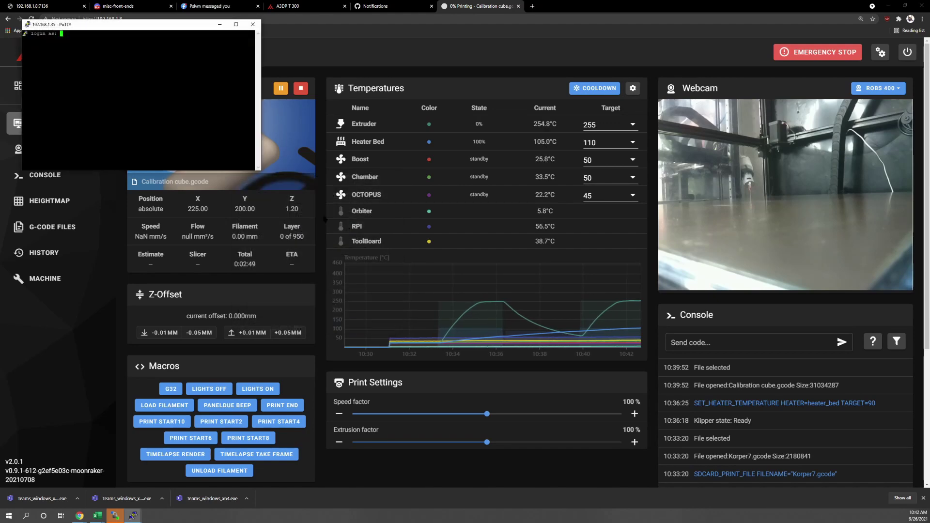
# - Log in with the Pi's user name and password, and place the terminal beside the PrettyGCode viewer
pyautogui.write('pi')
pyautogui.press('Return')
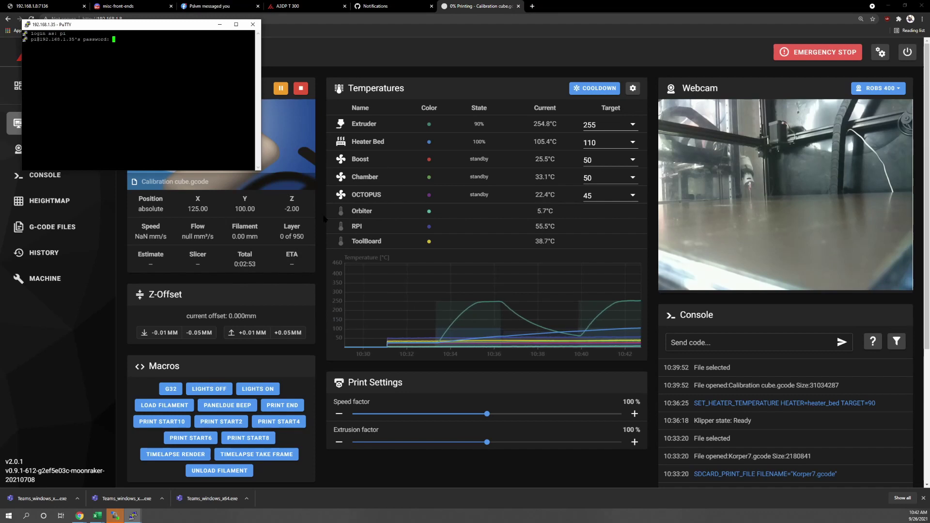
pyautogui.write('raspberry')
pyautogui.press('Return')
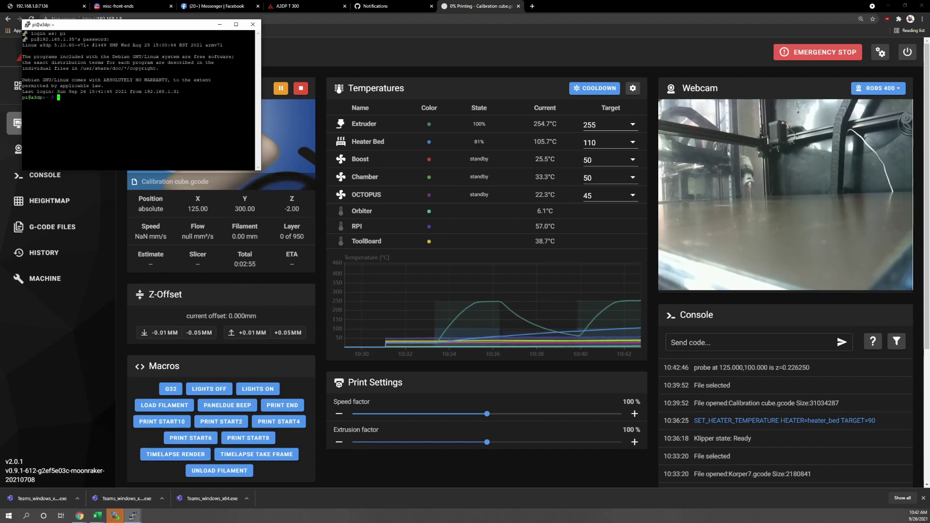
pyautogui.click(46, 6)
pyautogui.moveTo(152, 24); pyautogui.dragTo(588, 183)
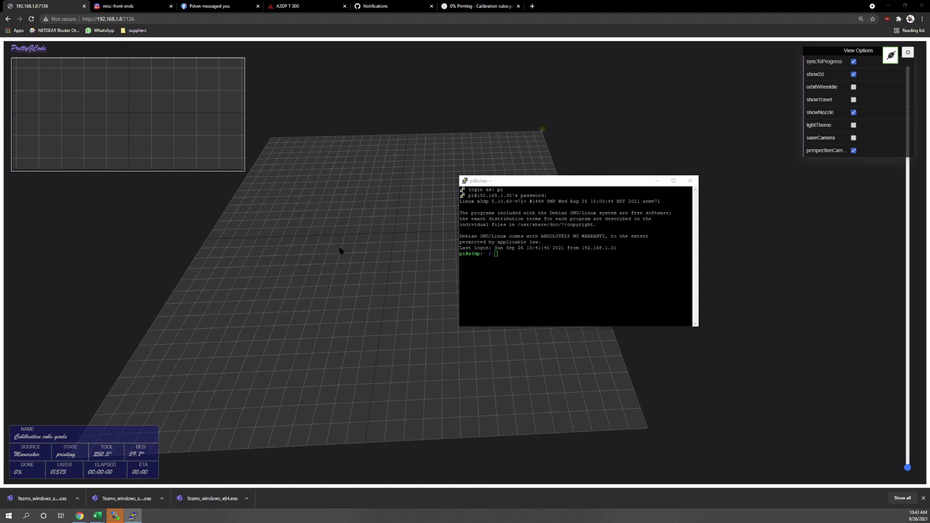
pyautogui.hotkey('alt', 'Tab')
pyautogui.write('cd ~')
pyautogui.press('Return')
pyautogui.rightClick(581, 291)
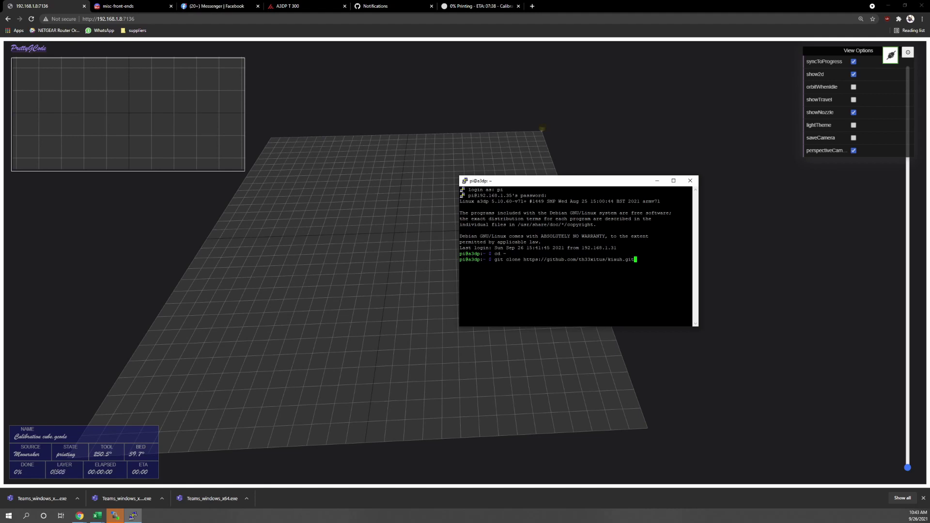
pyautogui.press('Return')
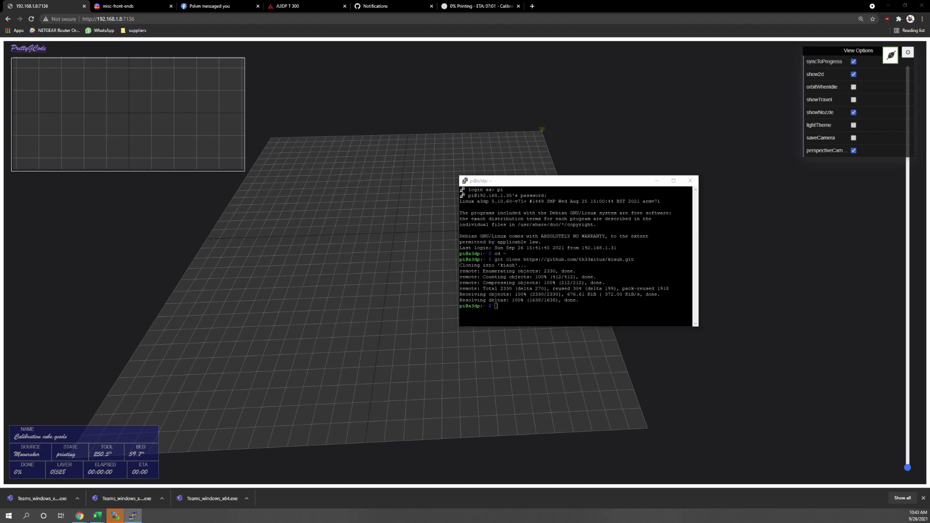
# - Launch ./kiauh/kiauh.sh and choose option 1 to reach KIAUH's Installation Menu
pyautogui.hotkey('alt', 'Tab')
pyautogui.write('./kiauh/kiauh.sh')
pyautogui.press('Return')
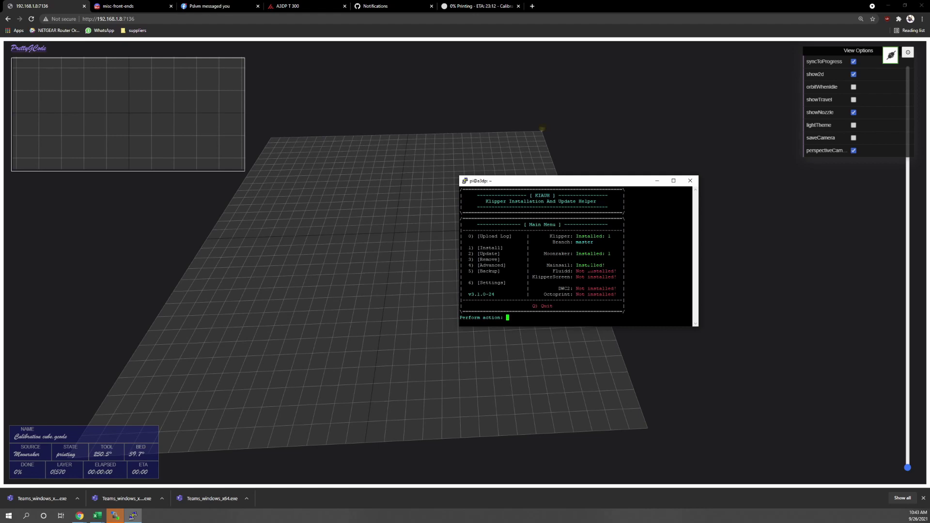
pyautogui.write('1')
pyautogui.press('Return')
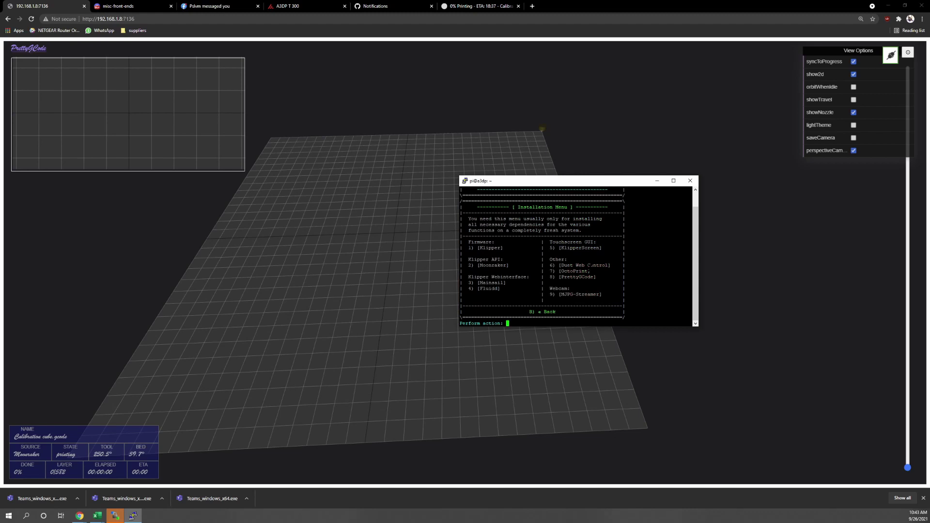
# - Install PrettyGCode (option 8) on default port 7136, entering the sudo password
pyautogui.write('8')
pyautogui.press('Return')
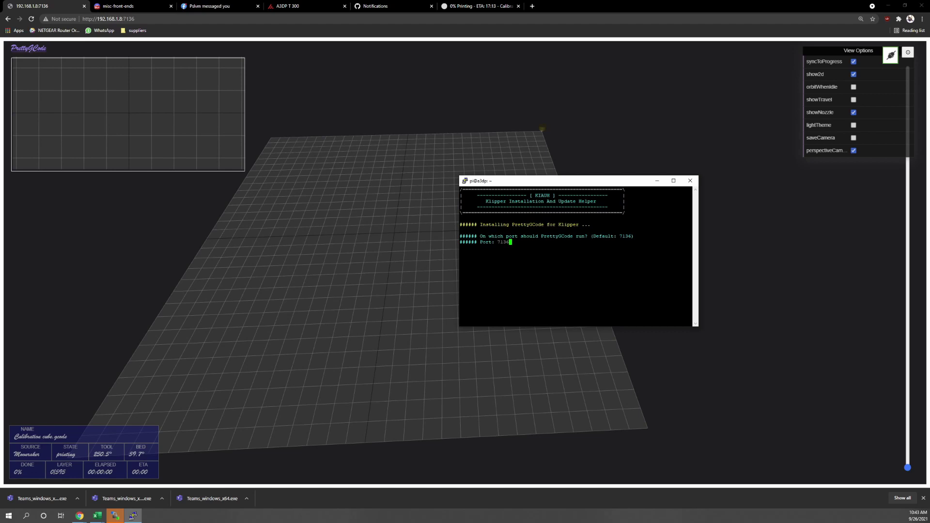
pyautogui.press('Return')
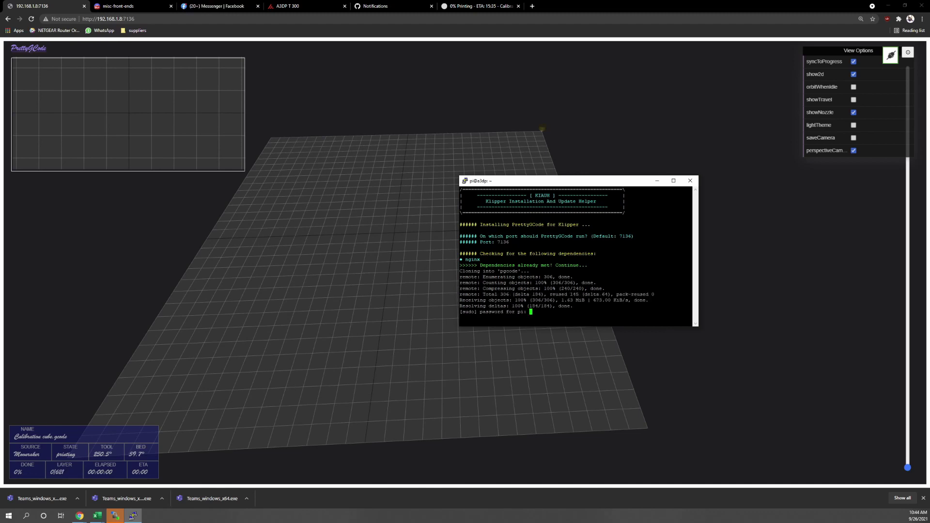
pyautogui.press('Return')
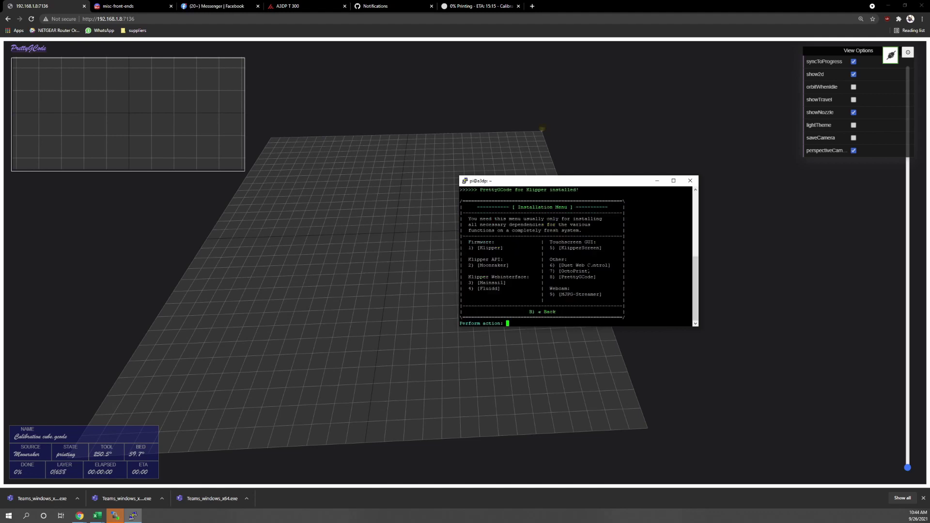
# - Go back with b, quit KIAUH with q, and close the PuTTY window
pyautogui.write('b')
pyautogui.press('Return')
pyautogui.write('q')
pyautogui.press('Return')
pyautogui.click(690, 180)
# - Confirm closing PuTTY, then reconnect the first printer from Mainsail's printers overview
pyautogui.click(479, 285)
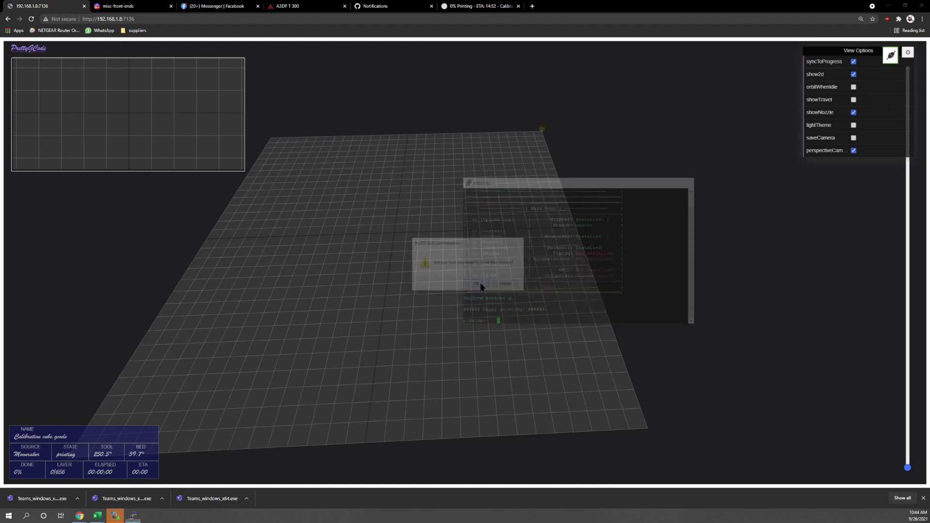
pyautogui.click(296, 6)
pyautogui.click(8, 50)
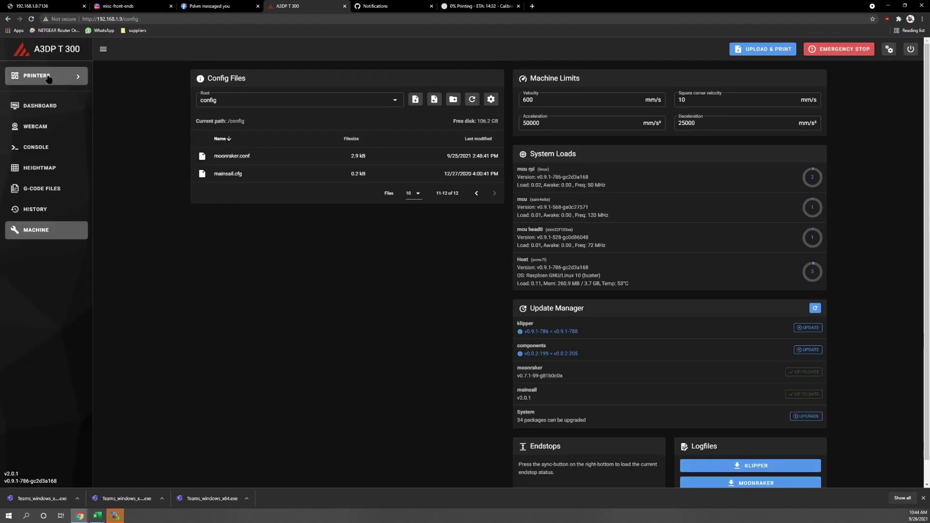
pyautogui.click(46, 76)
pyautogui.click(74, 107)
pyautogui.click(46, 75)
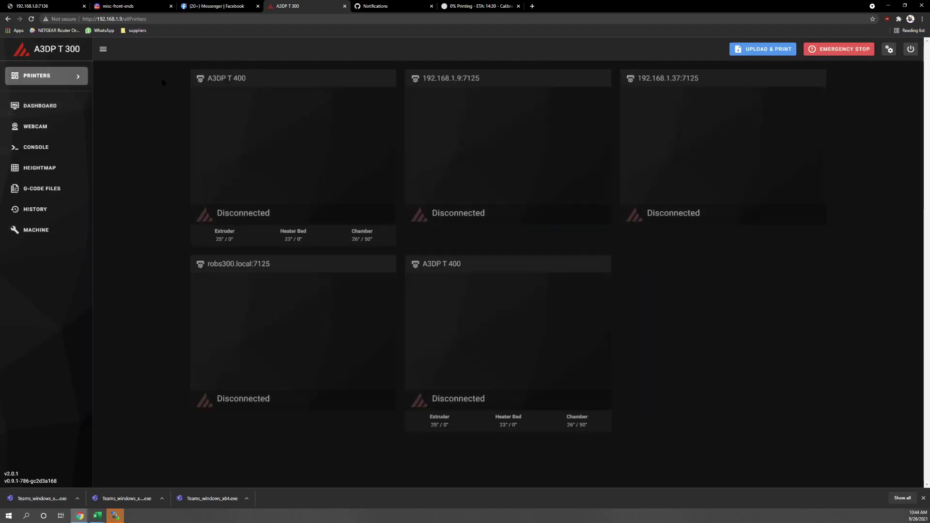
pyautogui.click(297, 157)
# - On the Machine page, open moonraker.conf from page 2 of Config Files
pyautogui.click(39, 229)
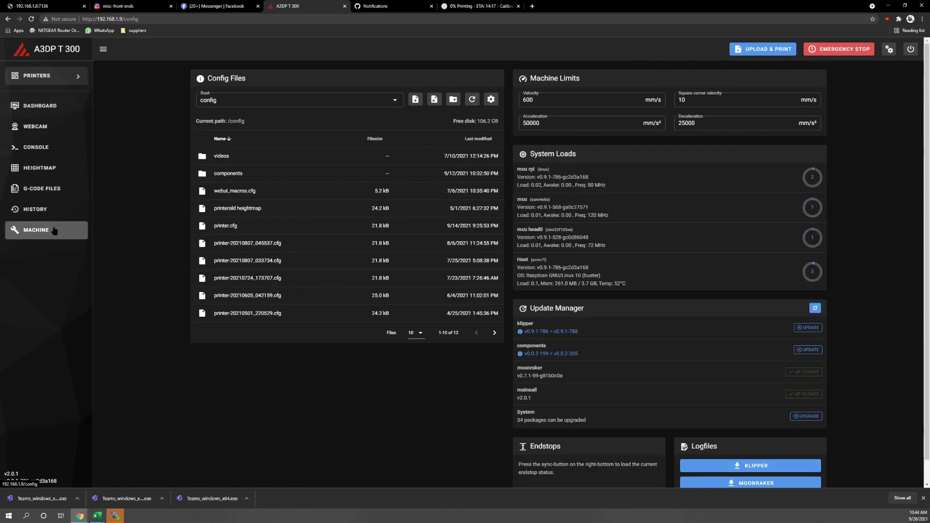
pyautogui.click(495, 332)
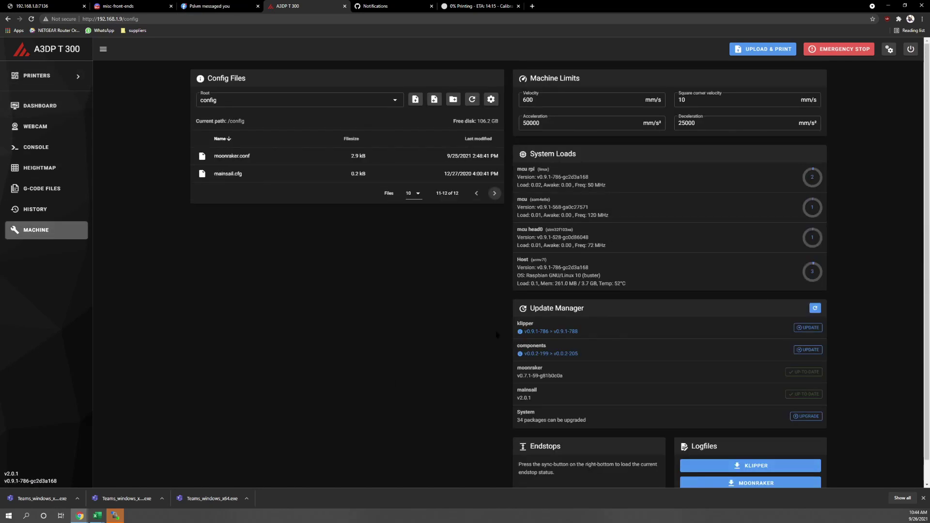
pyautogui.click(286, 156)
pyautogui.scroll(-5, 81, 255)
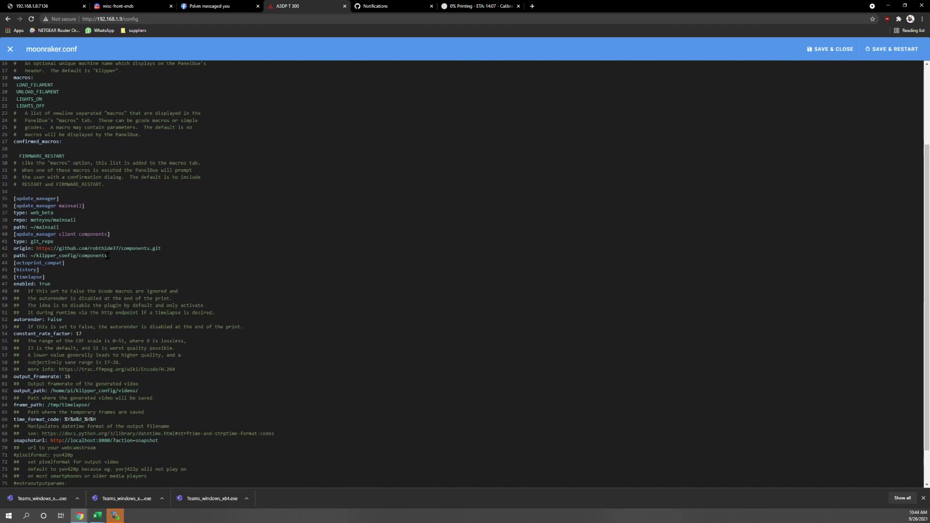
pyautogui.scroll(5, 107, 255)
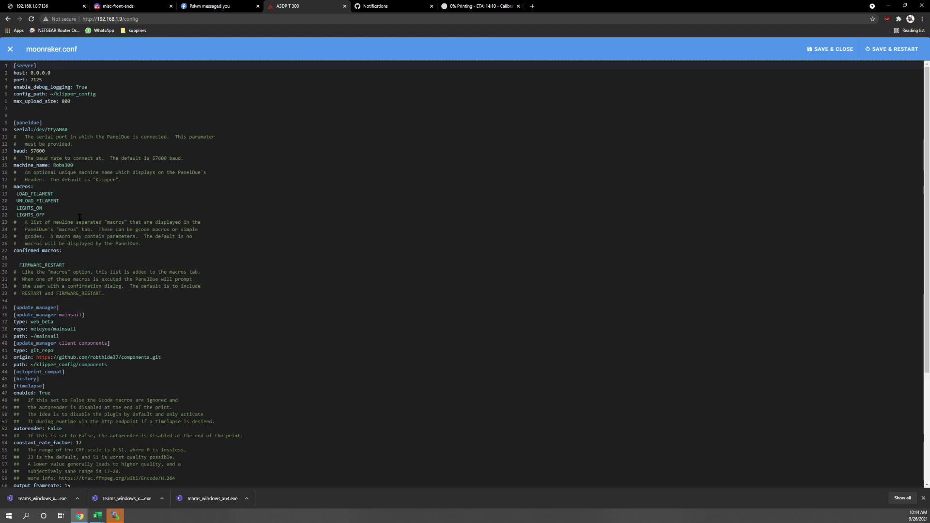
pyautogui.scroll(-1, 79, 218)
pyautogui.scroll(-1, 79, 218)
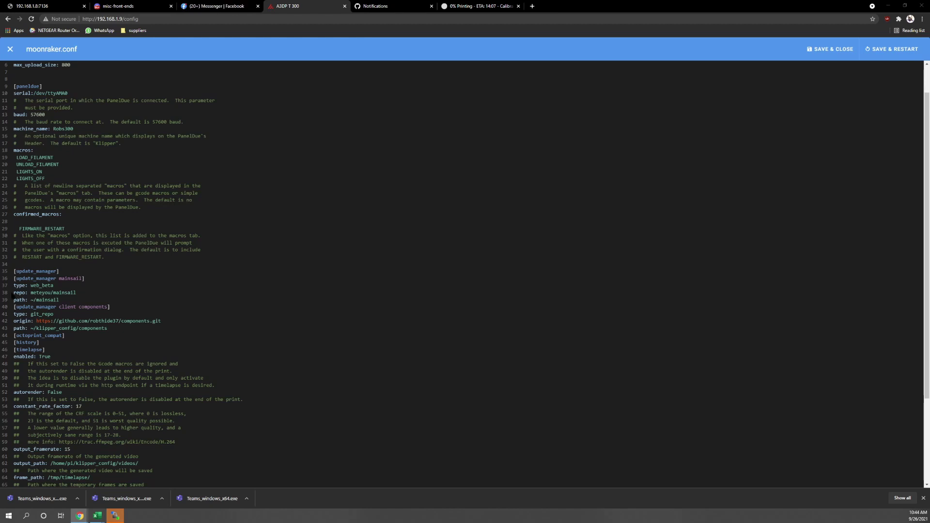
# - Paste the authorization and CORS block at line 34 of moonraker.conf, then return to PrettyGCode
pyautogui.click(17, 264)
pyautogui.hotkey('ctrl', 'v')
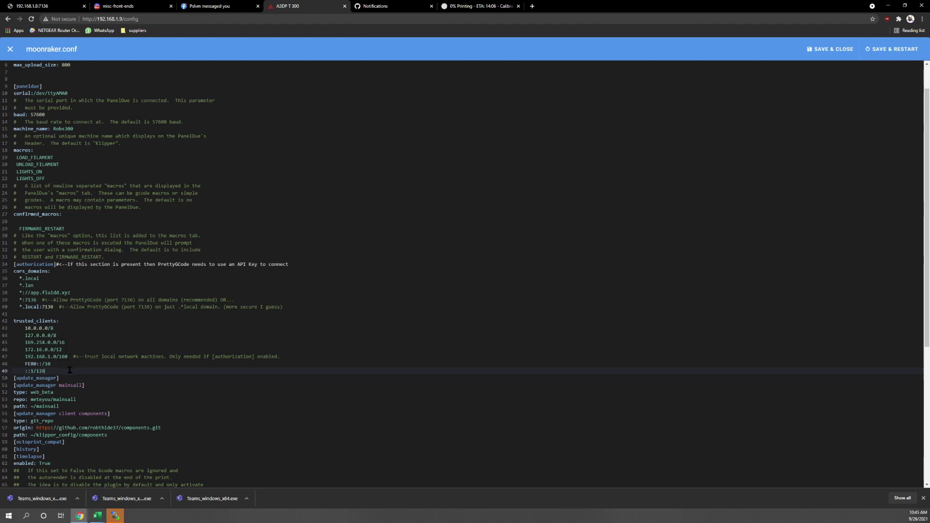
pyautogui.click(46, 6)
# - Reload the PrettyGCode page and open its connection settings showing Moonraker at 192.168.1.8:7125
pyautogui.moveTo(218, 383); pyautogui.dragTo(290, 341)
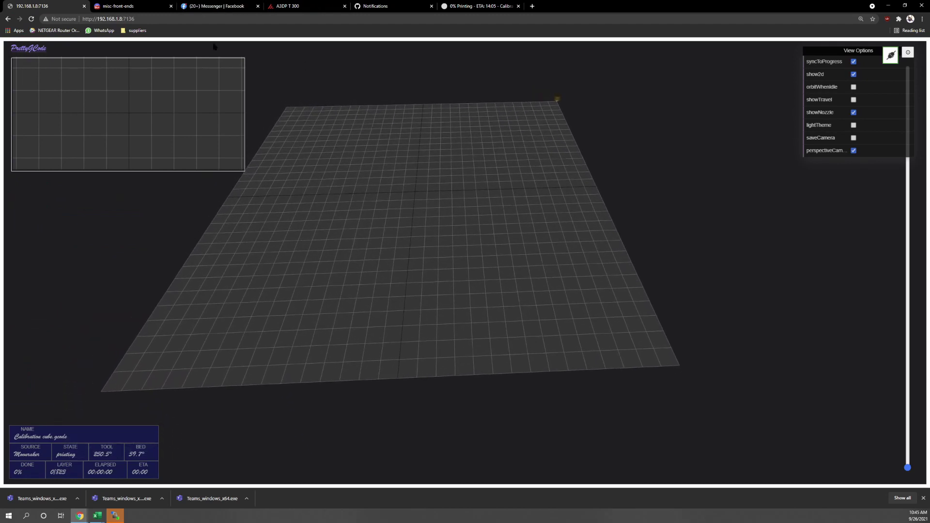
pyautogui.click(181, 20)
pyautogui.press('Return')
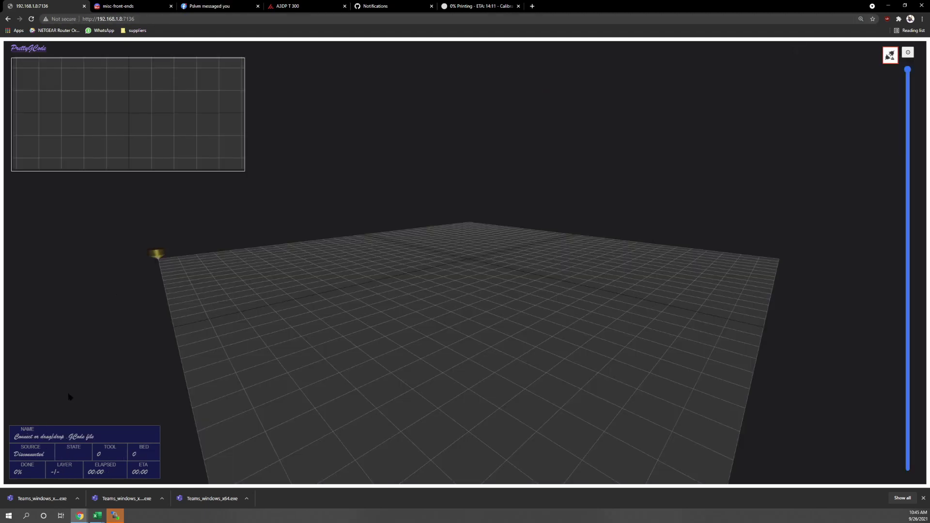
pyautogui.click(889, 56)
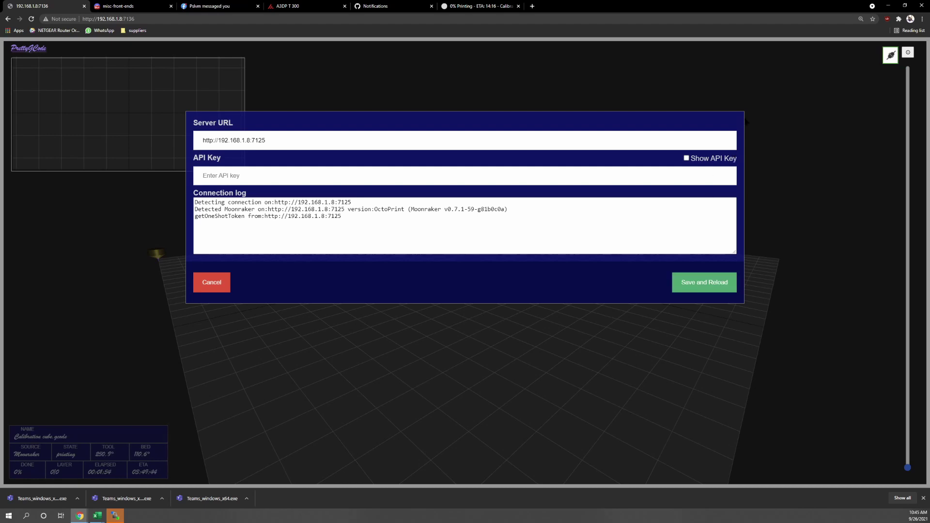
# - Cancel the connection dialog and orbit around the live Calibration cube print
pyautogui.click(206, 286)
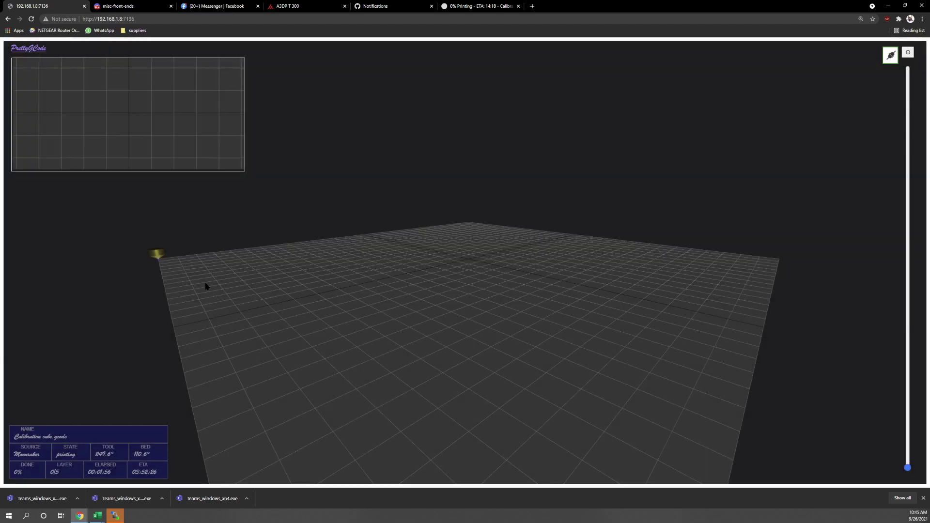
pyautogui.moveTo(634, 326); pyautogui.dragTo(285, 388)
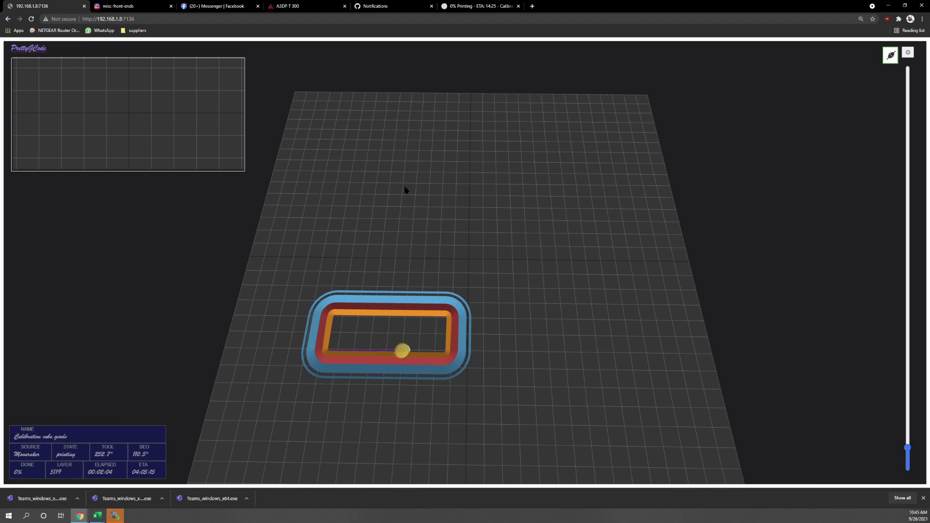
pyautogui.moveTo(416, 227); pyautogui.dragTo(339, 145)
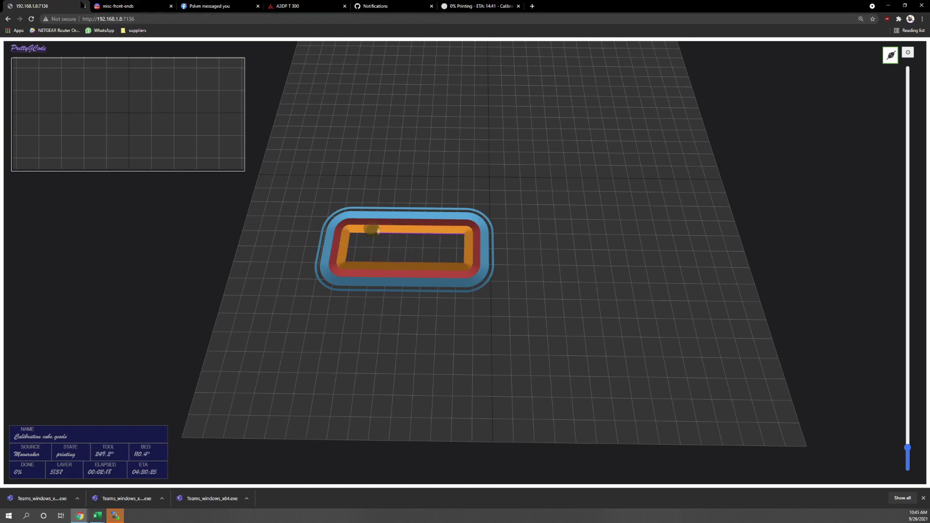
# - Open moonraker.conf from the second page of config files in the A3DP T 400's Mainsail
pyautogui.click(479, 6)
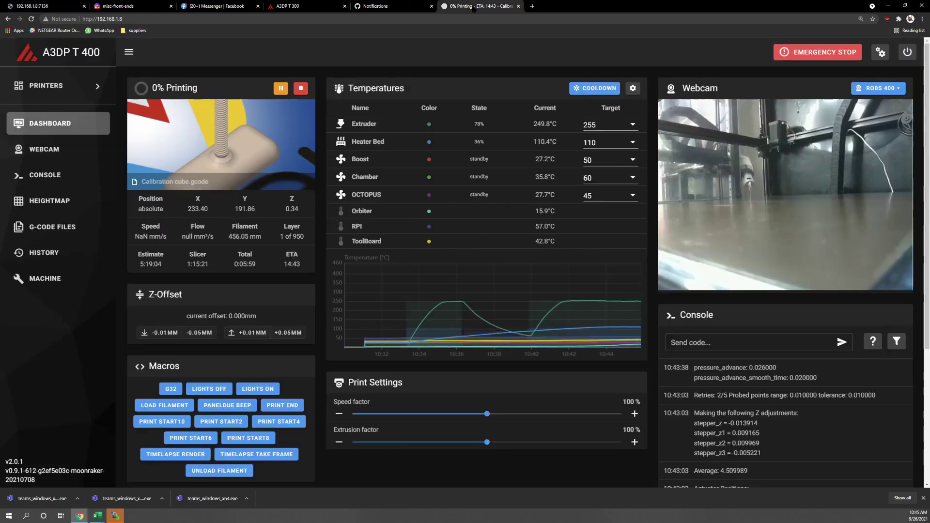
pyautogui.click(46, 278)
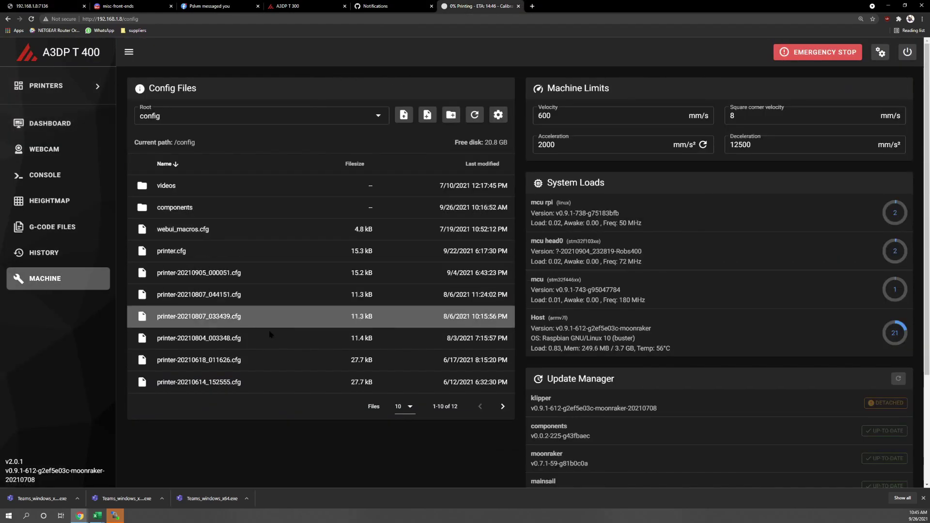
pyautogui.click(502, 408)
pyautogui.click(179, 212)
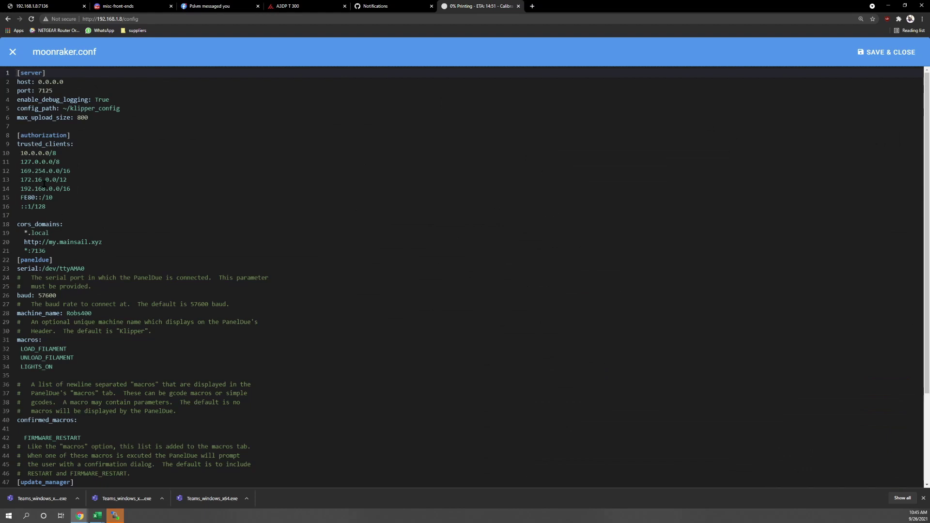
# - Add a *.local:7136 cors_domains entry below *:7136 and save moonraker.conf
pyautogui.click(48, 251)
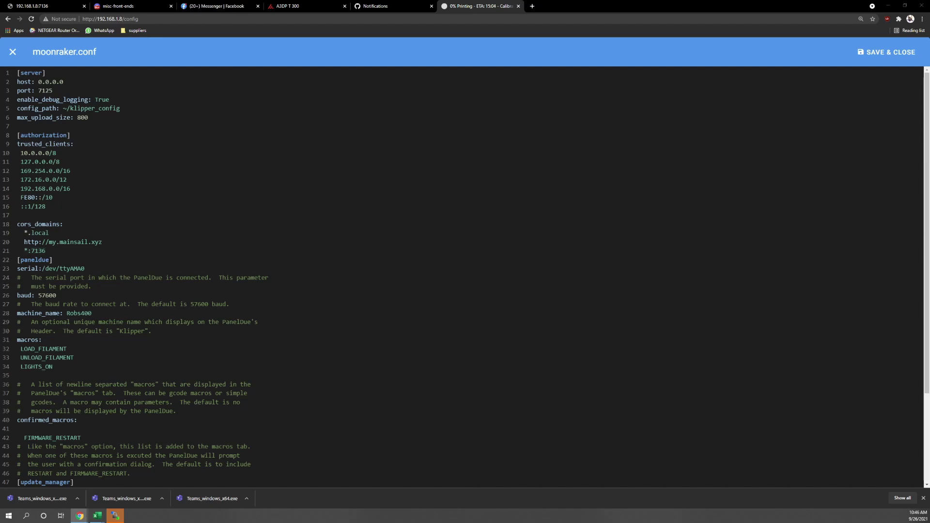
pyautogui.click(51, 251)
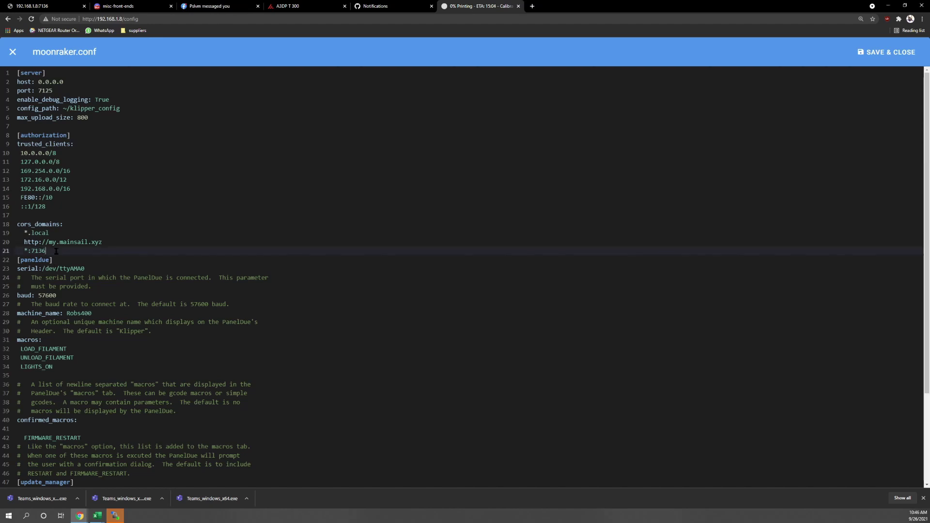
pyautogui.press('Return')
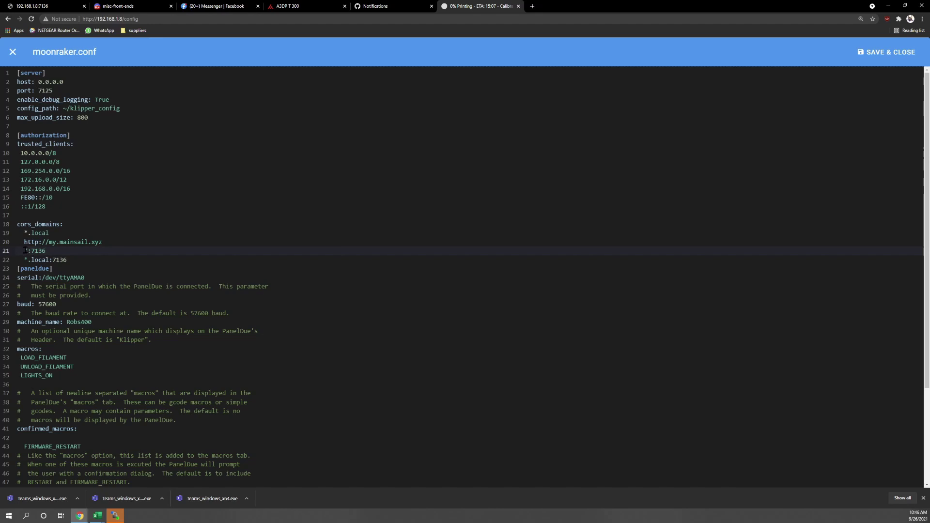
pyautogui.hotkey('ctrl', 's')
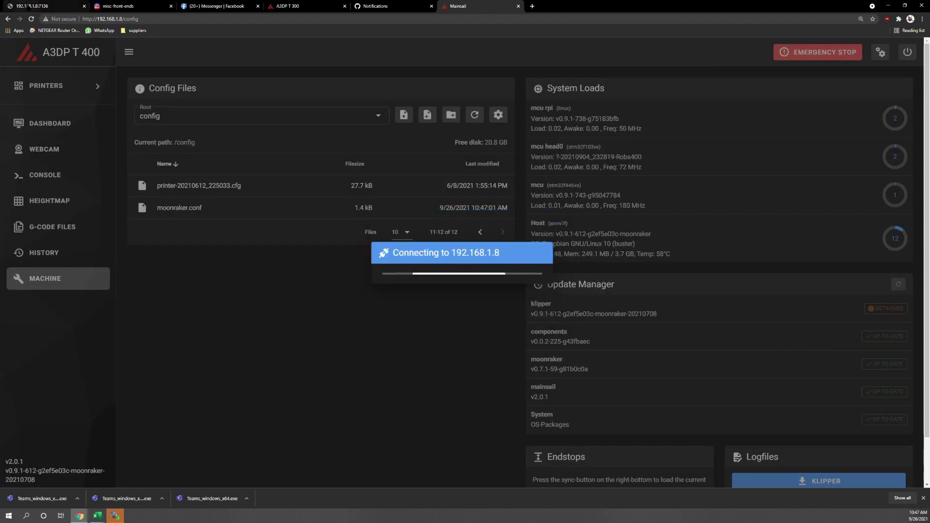
# - Reload the PrettyGCode viewer and orbit it to watch the calibration cube's first-layer infill
pyautogui.hotkey('ctrl', '1')
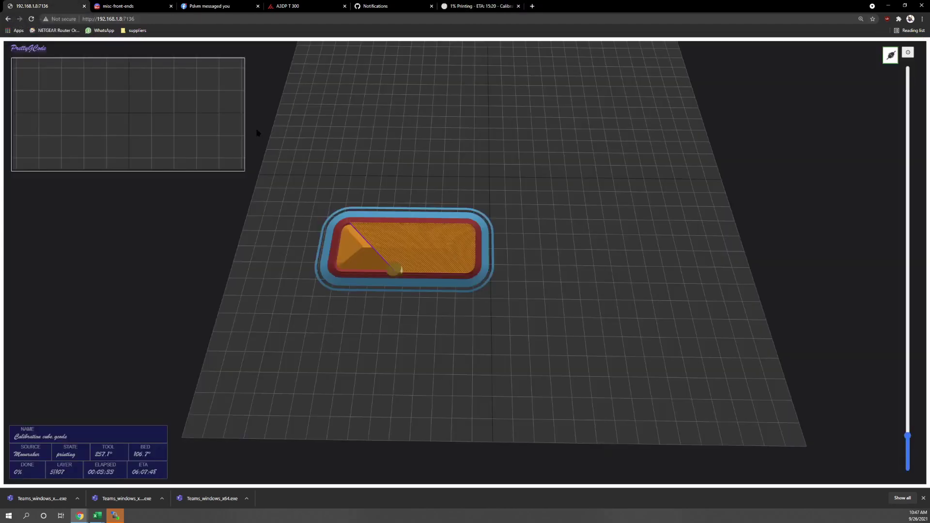
pyautogui.click(201, 19)
pyautogui.press('Return')
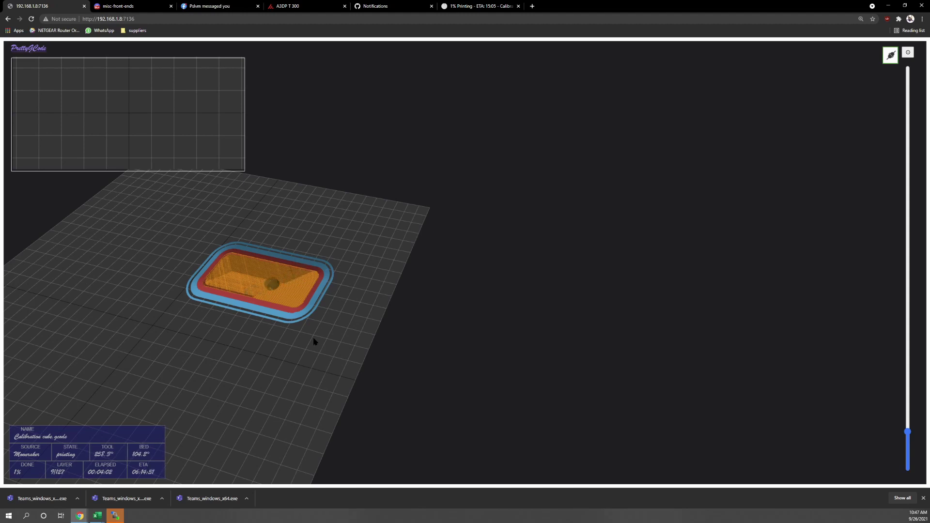
pyautogui.moveTo(131, 330); pyautogui.dragTo(167, 328)
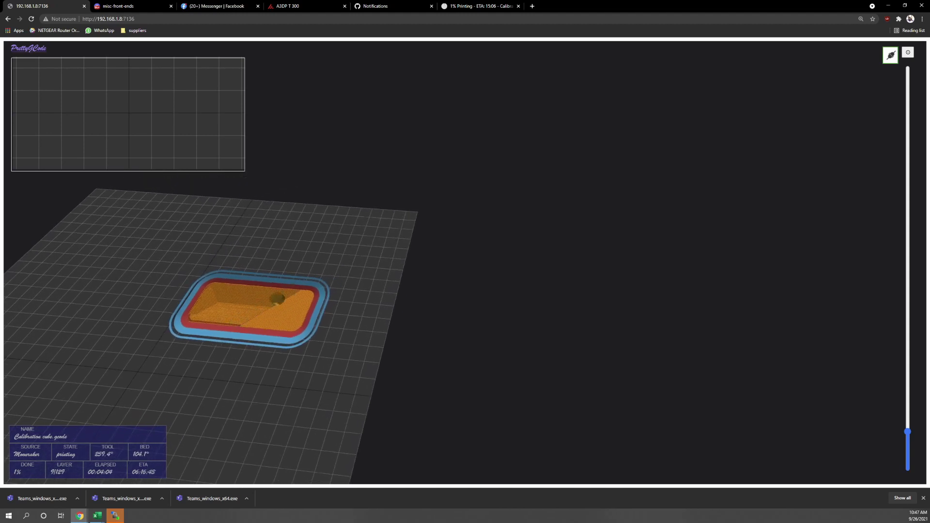